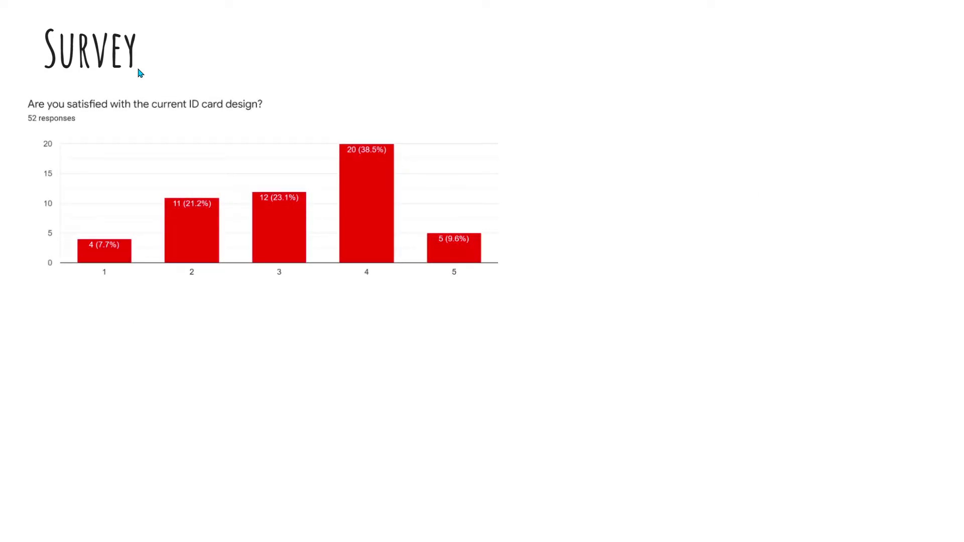
{"action": "key", "text": "Right"}
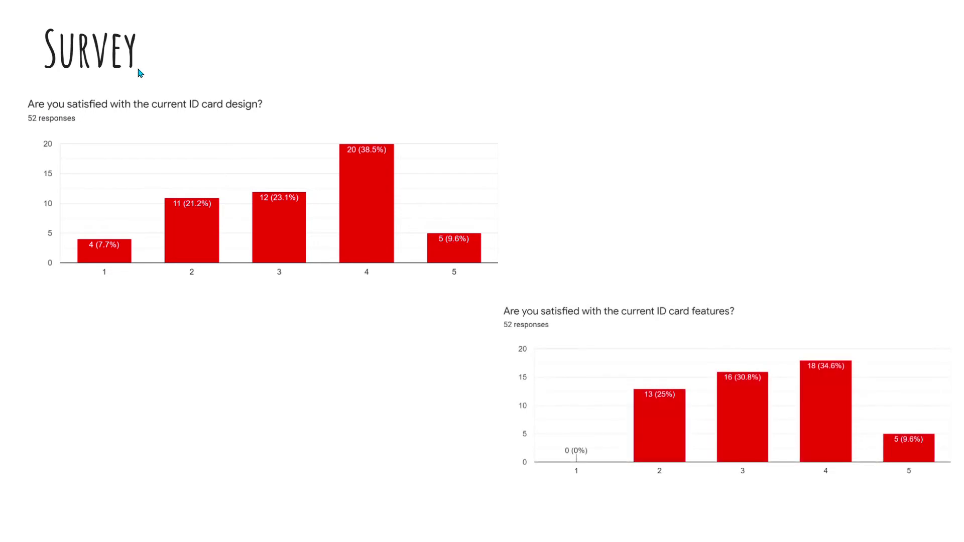